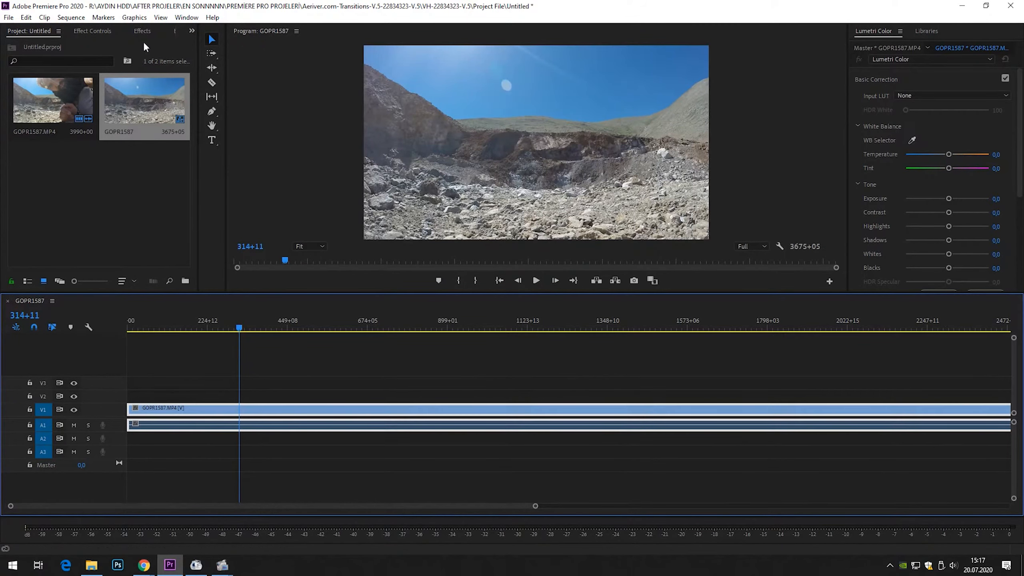
Step: Open the Essential Graphics panel and widen it so the templates show in two columns
click(192, 31)
click(219, 79)
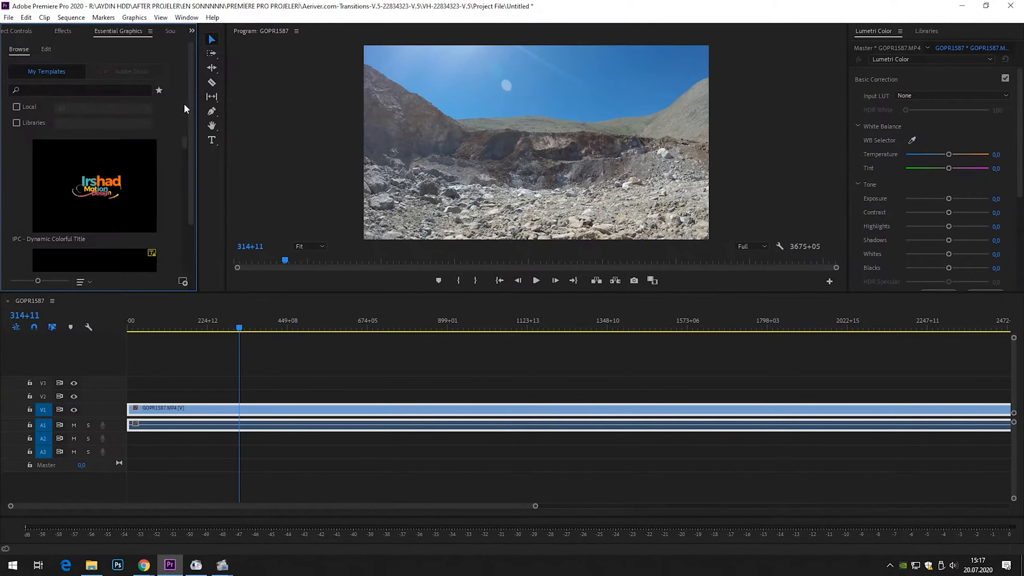
drag(307, 180, 302, 181)
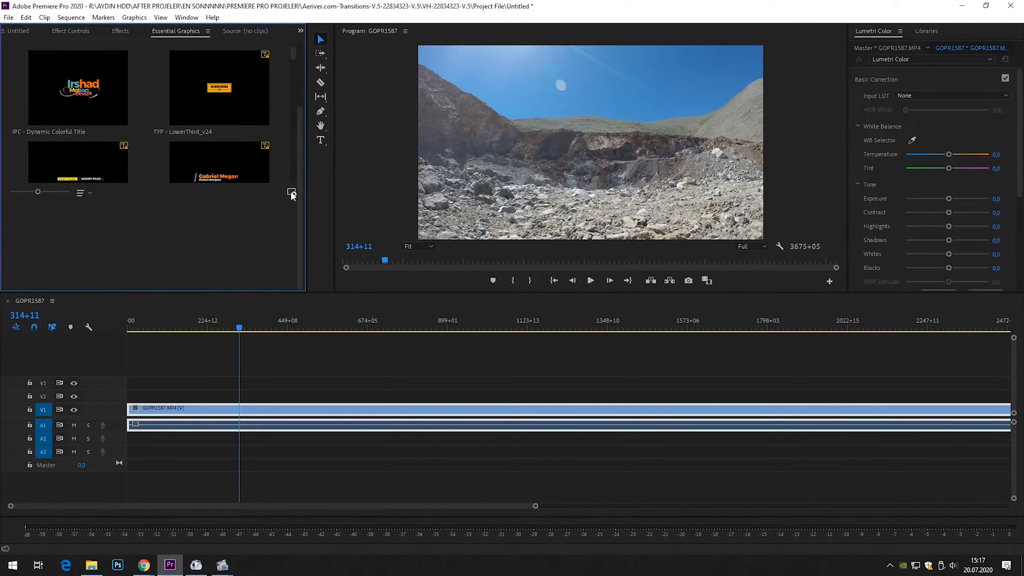
Step: Browse for motion graphics templates to install in ESSENTIAL TITLE > Yeni klasör (2) on the Seagate Backup Plus Drive
click(292, 193)
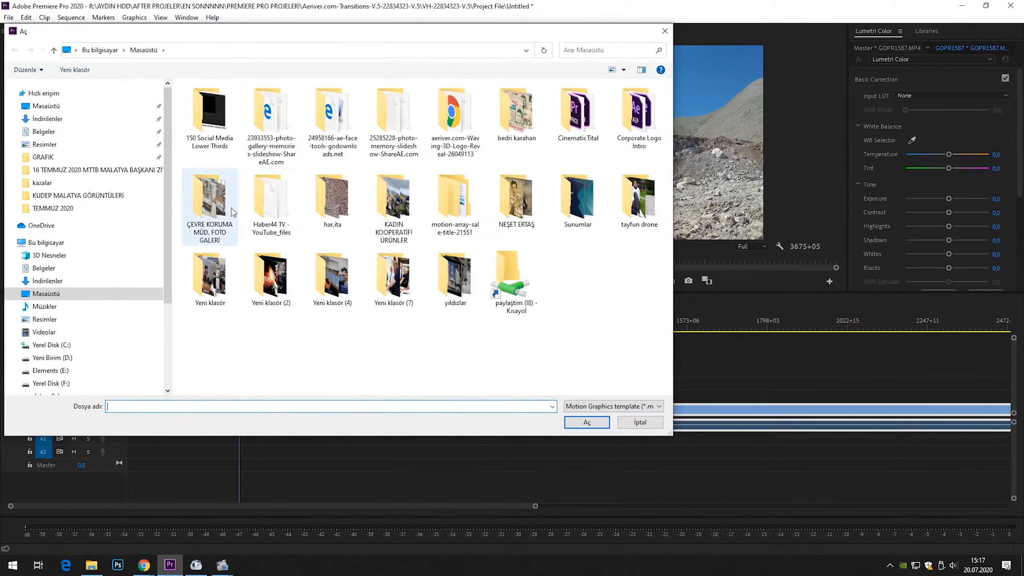
scroll(108, 342, down, 1)
click(102, 375)
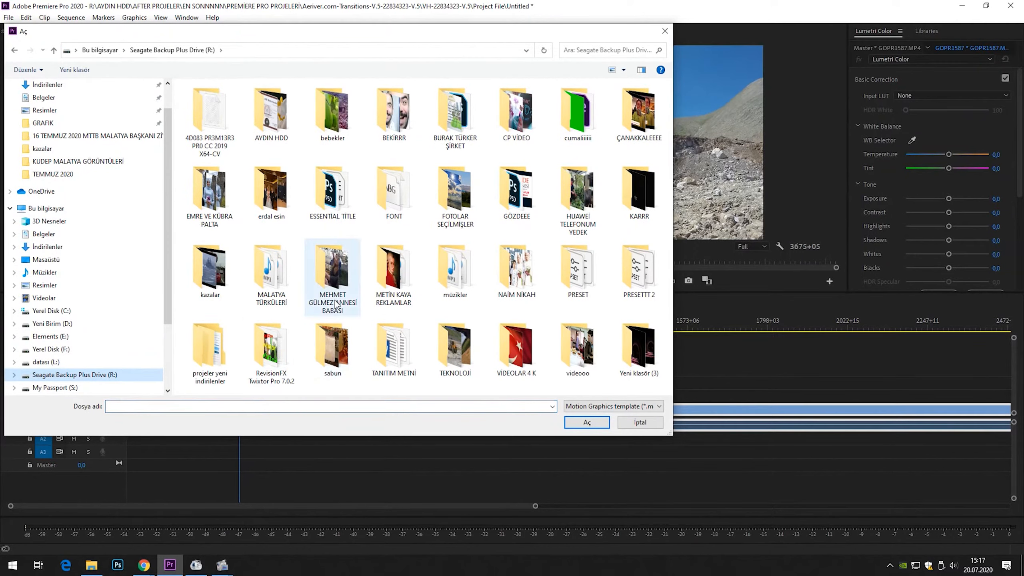
double_click(333, 194)
click(224, 296)
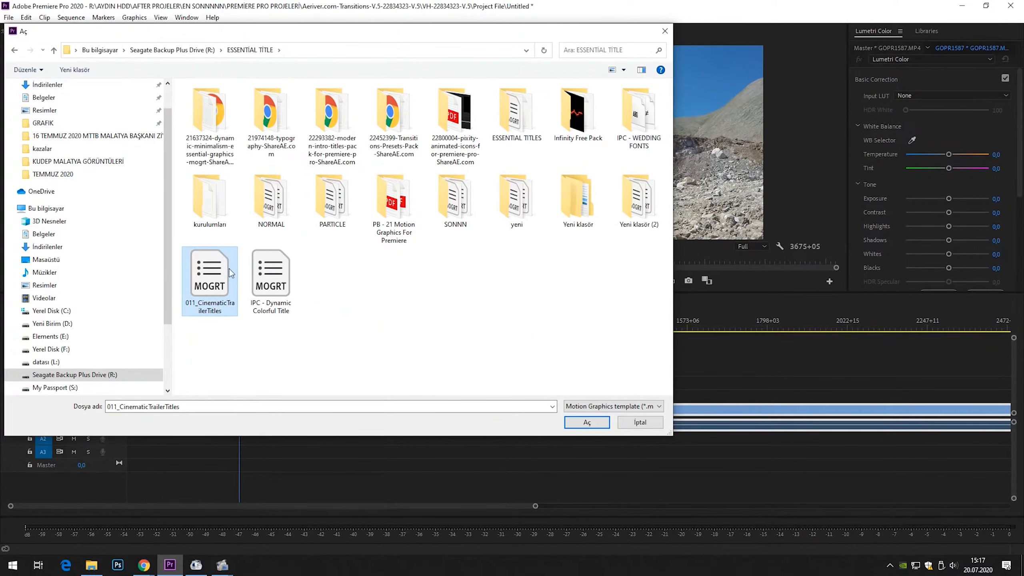
click(631, 214)
double_click(631, 214)
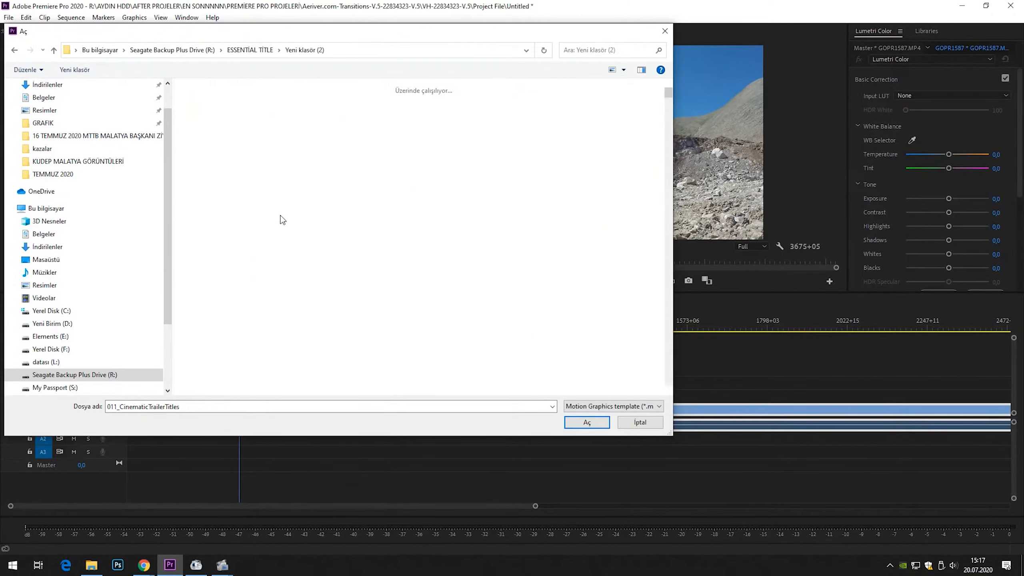
scroll(529, 144, down, 15)
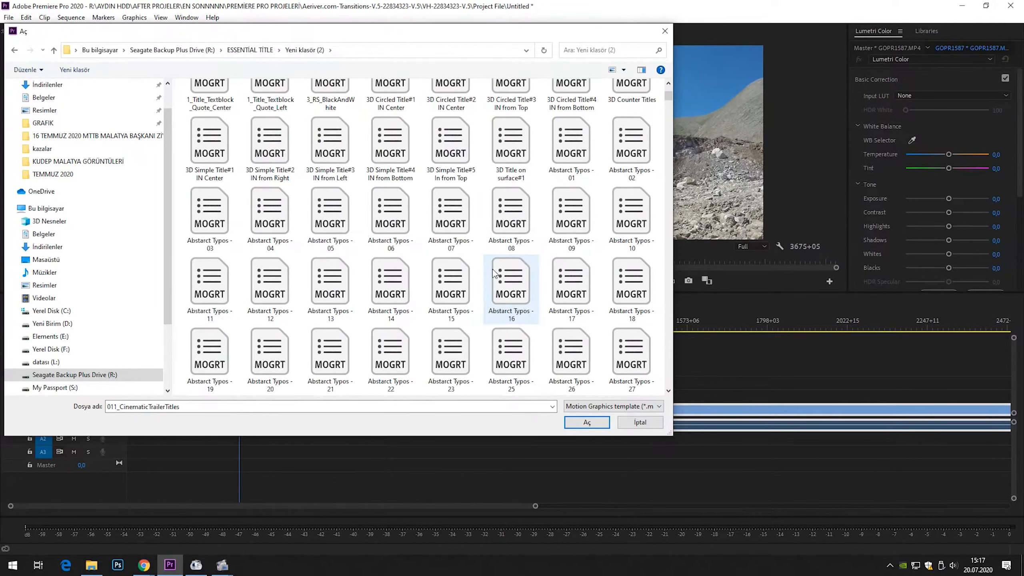
scroll(481, 298, down, 11)
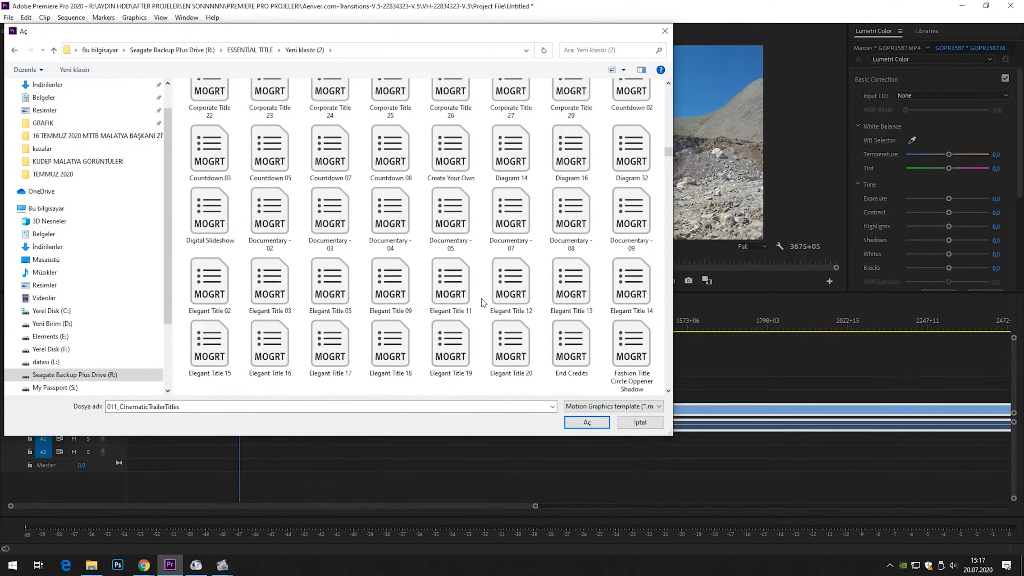
scroll(481, 299, up, 11)
click(586, 423)
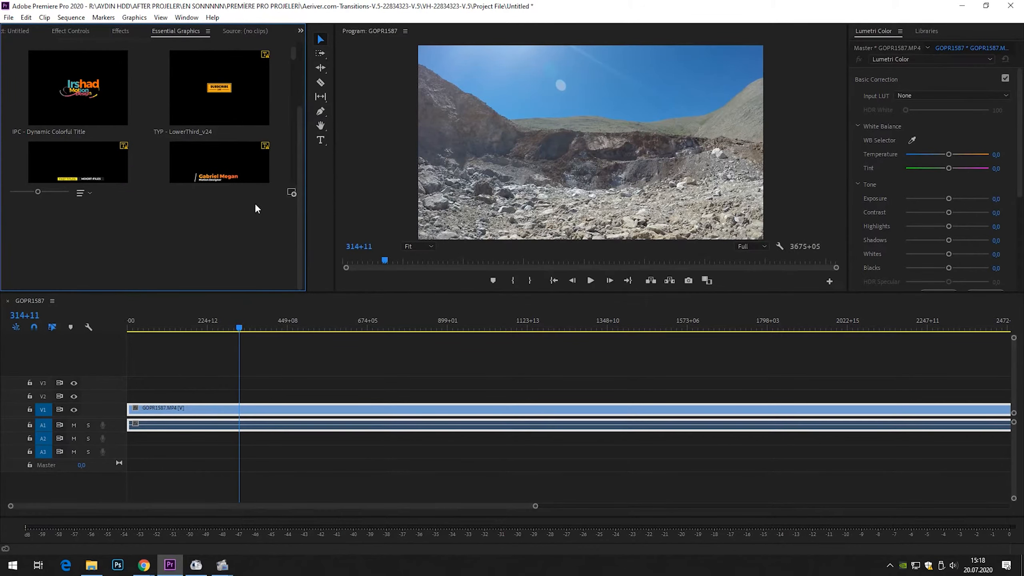
Step: Add the Title 9 template above the footage on track V4 at the playhead, accepting the font substitution
drag(294, 56, 292, 89)
scroll(277, 99, down, 2)
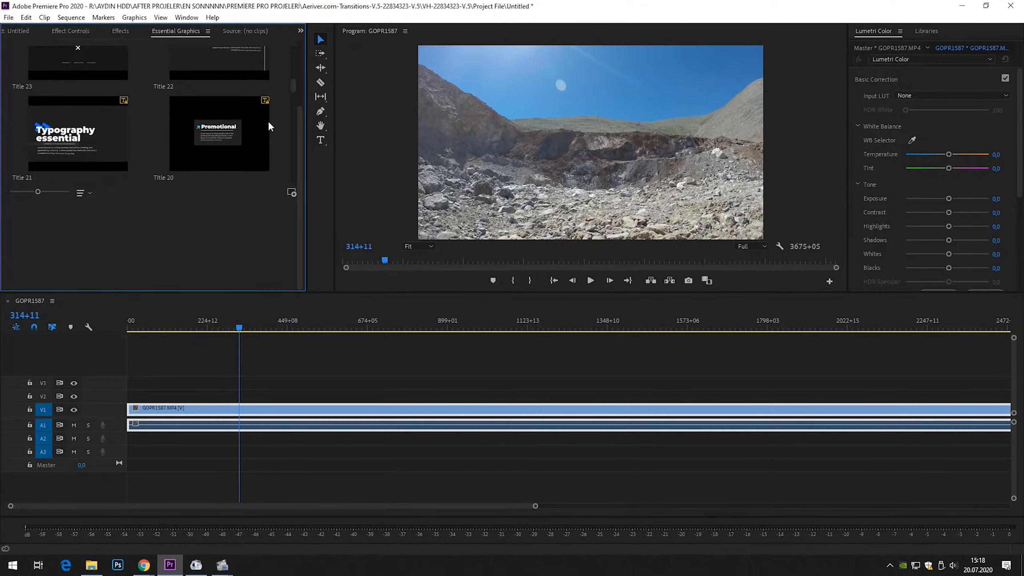
scroll(265, 129, down, 5)
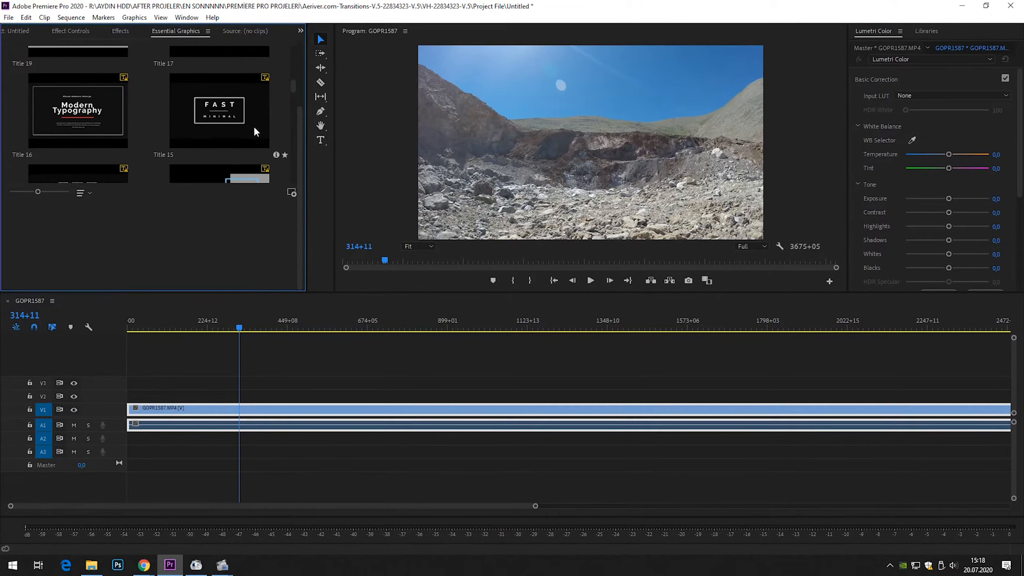
scroll(199, 129, down, 3)
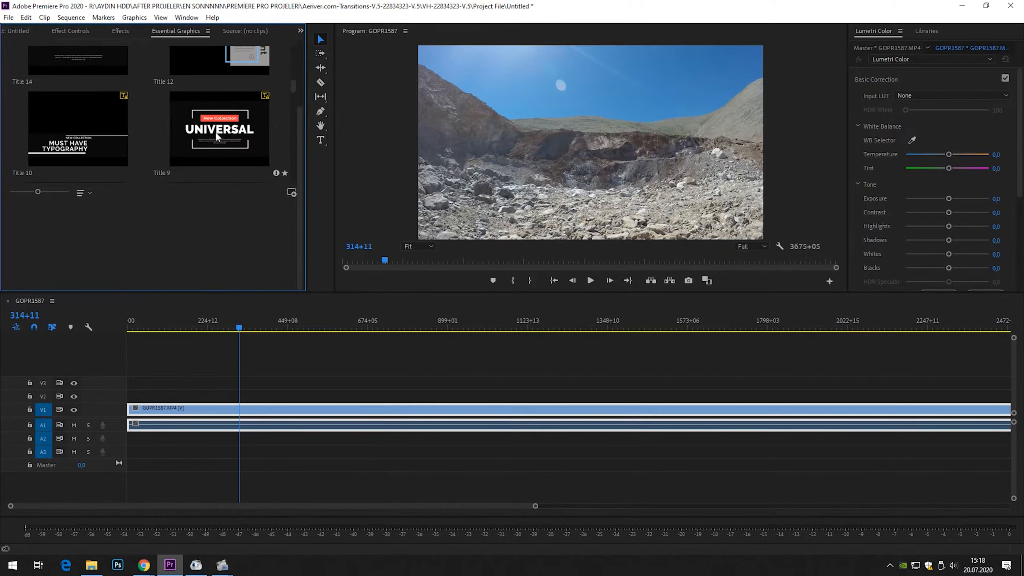
drag(230, 133, 242, 358)
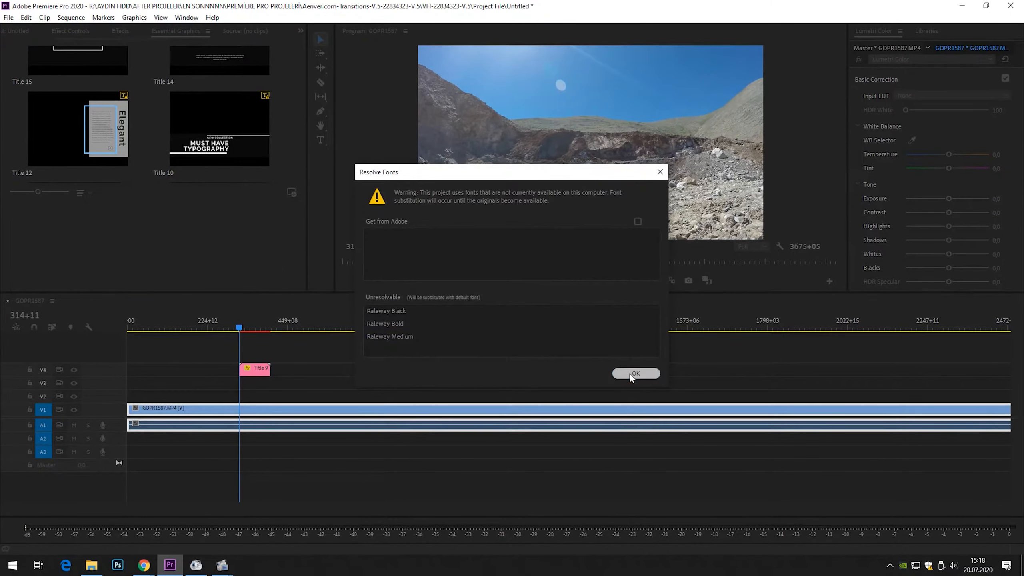
click(635, 373)
Step: Replace the Title 9 clip's main text with ESSENTIAL and set its font to Berlin Sans FB
click(250, 327)
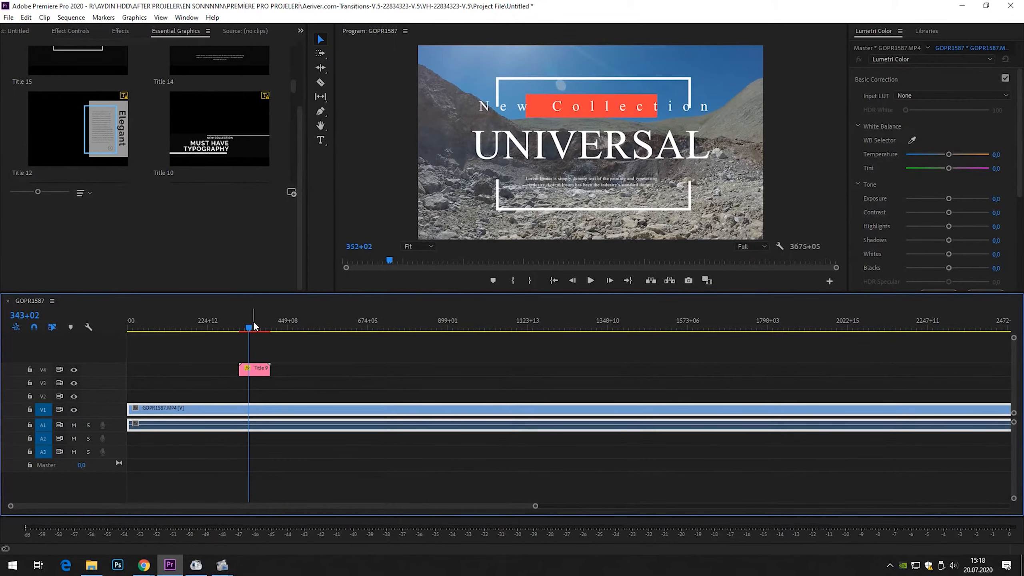
click(258, 371)
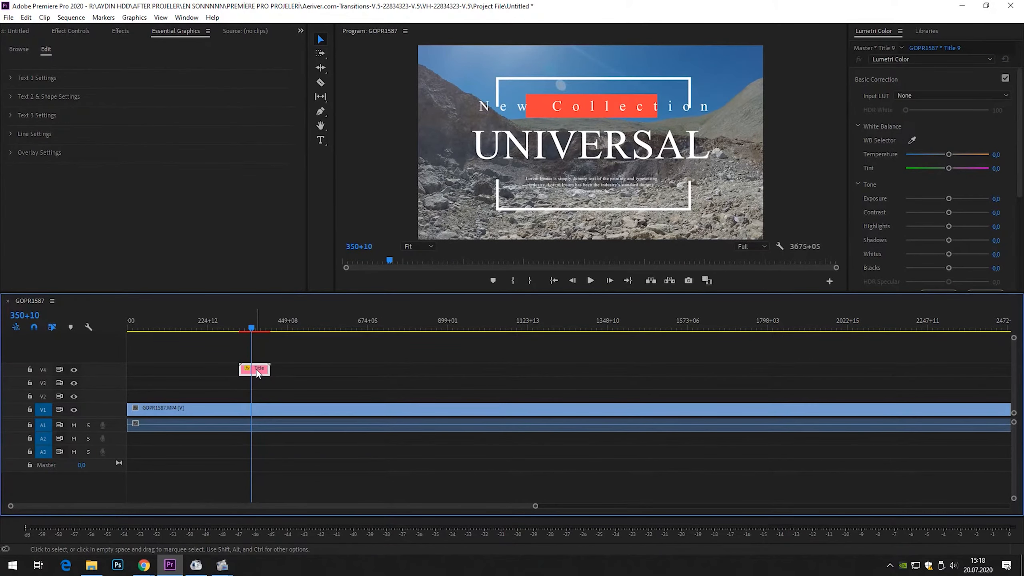
click(11, 79)
click(79, 105)
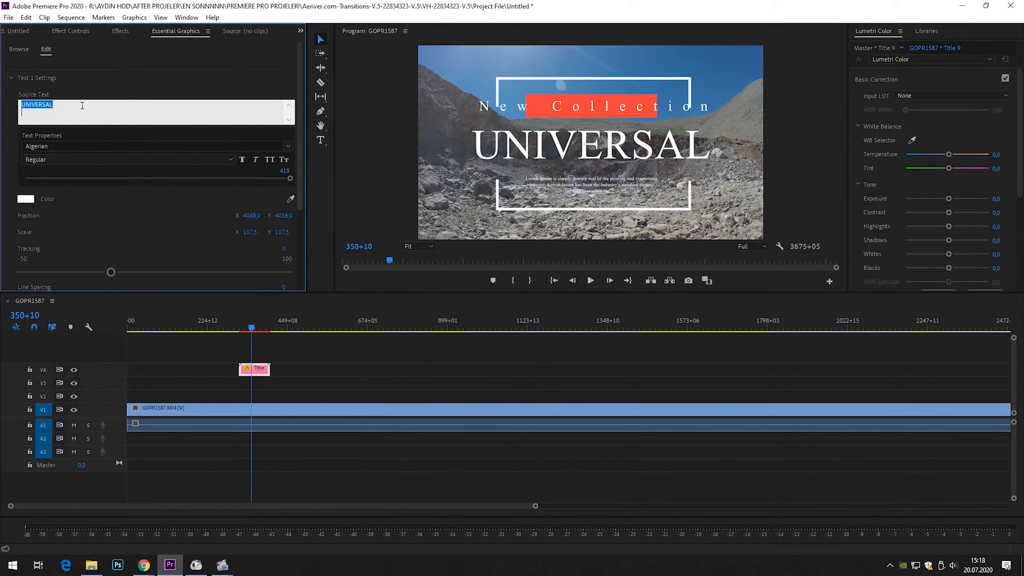
text(ESSENTIAL)
click(289, 145)
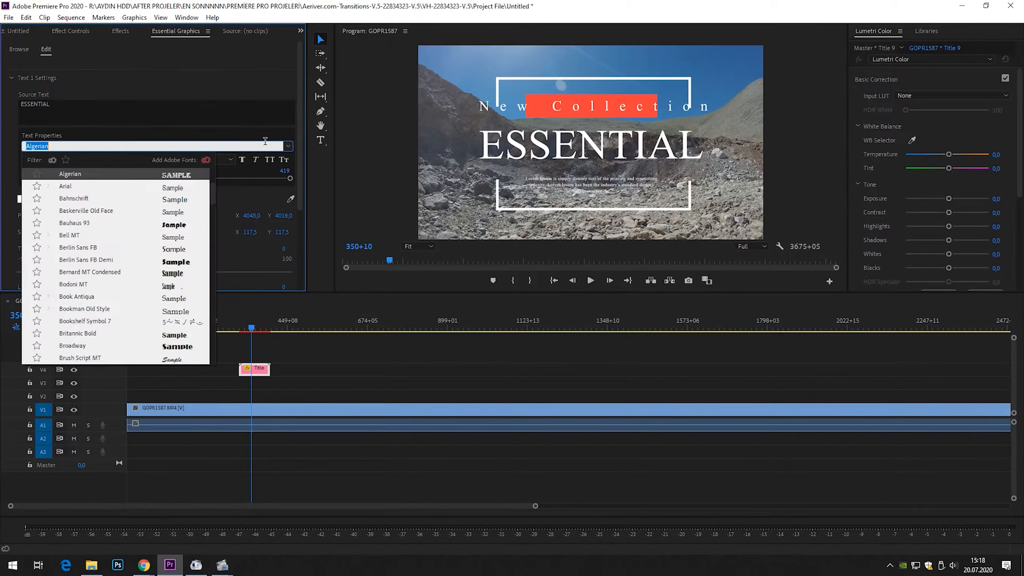
click(174, 248)
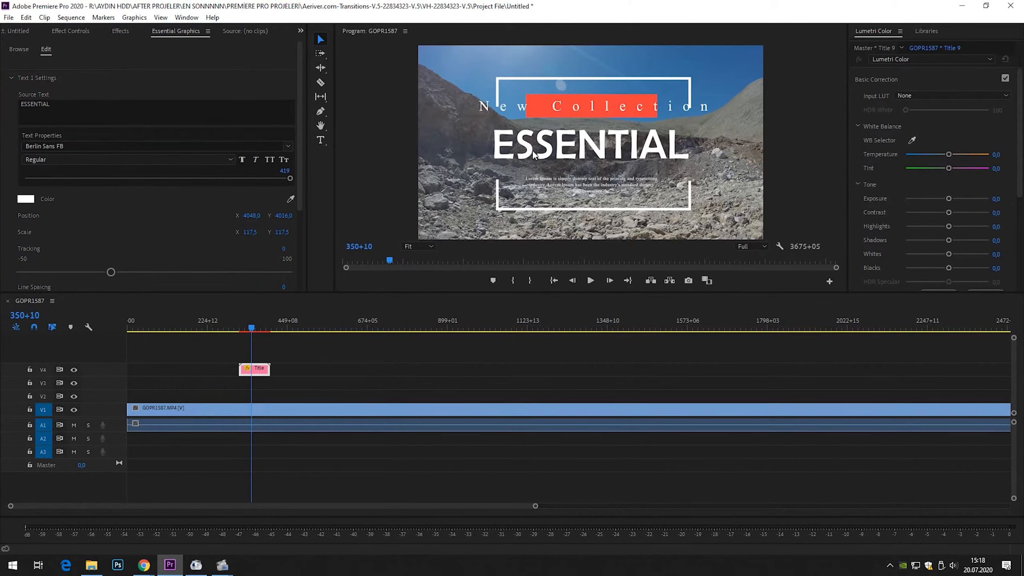
Step: Try a tracking of -19 and a larger line spacing on the main text, and undo each change
drag(302, 149, 301, 225)
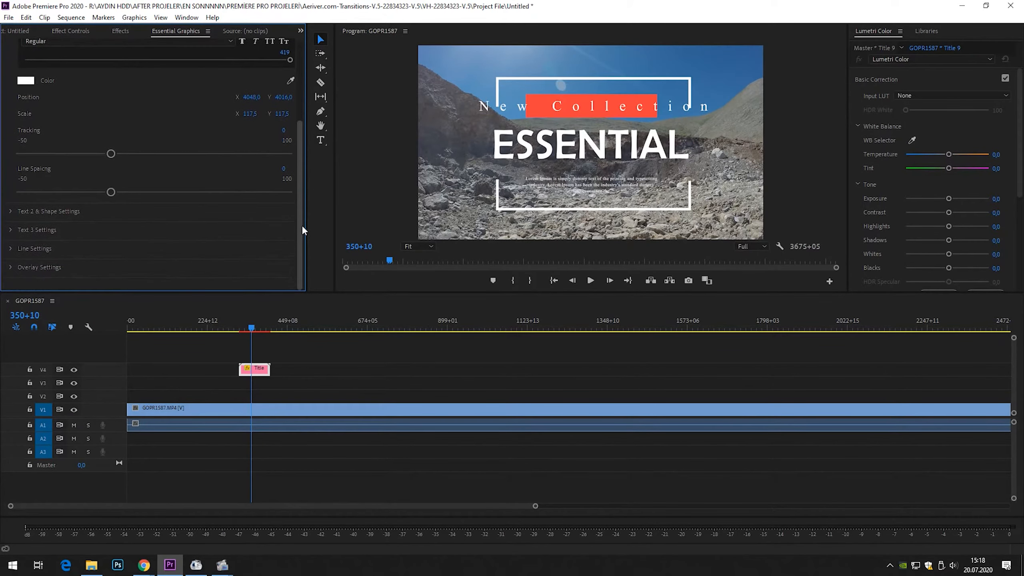
drag(111, 155, 72, 154)
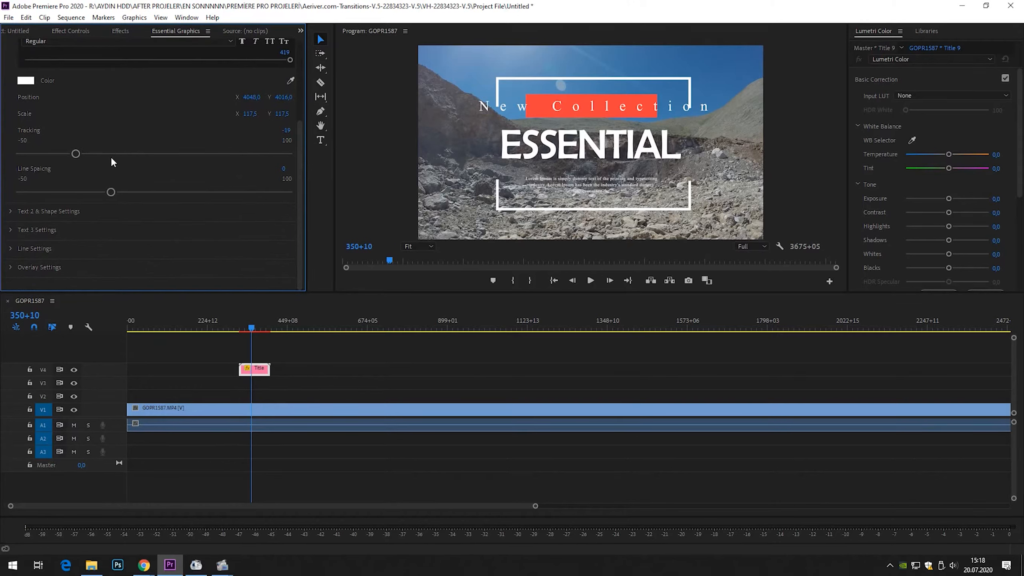
key(ctrl+z)
click(148, 191)
key(ctrl+z)
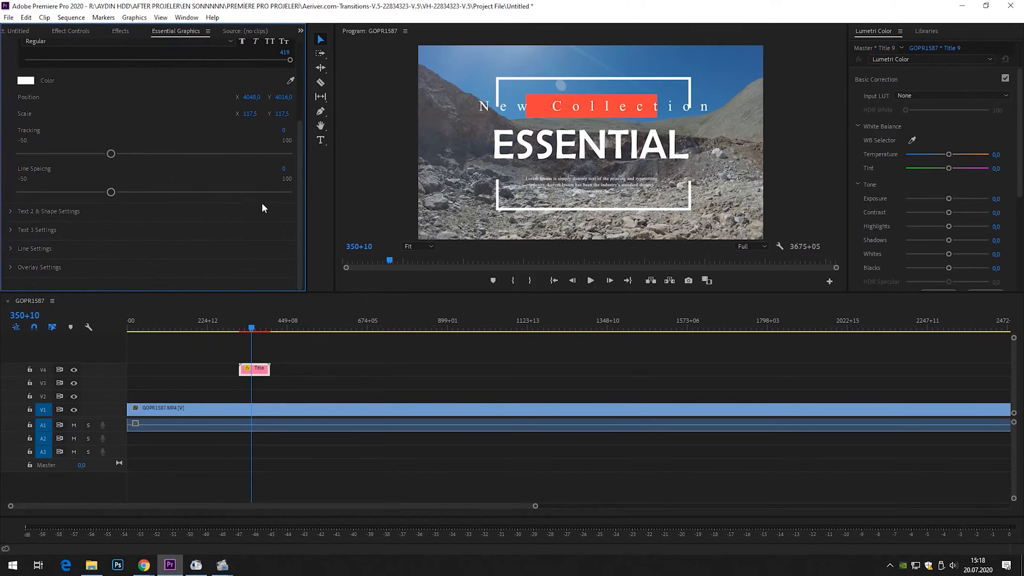
Step: Replace the Text 2 wording in the title's red box with YENİ
click(11, 212)
scroll(120, 225, down, 2)
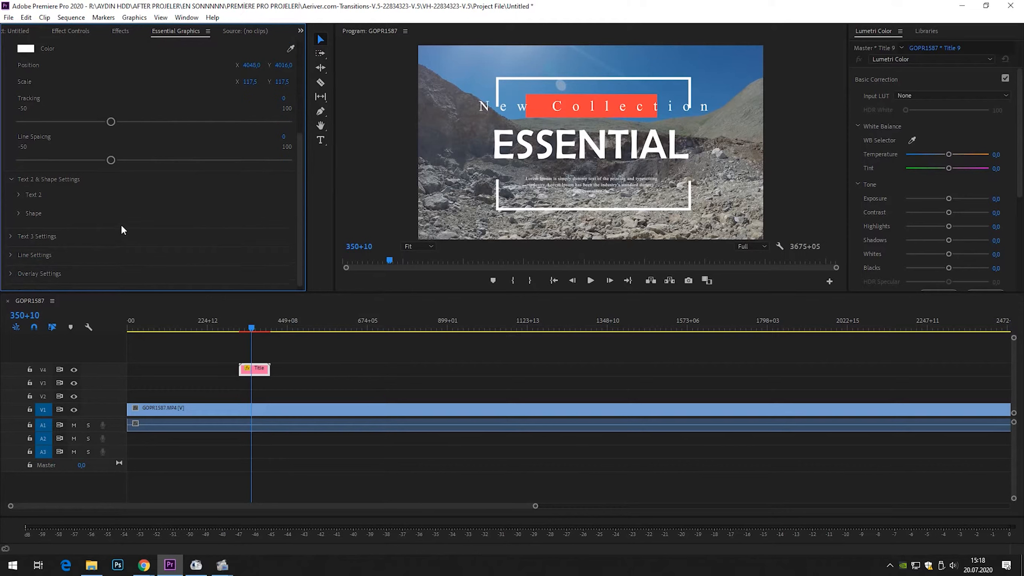
click(24, 186)
scroll(128, 216, down, 4)
click(86, 143)
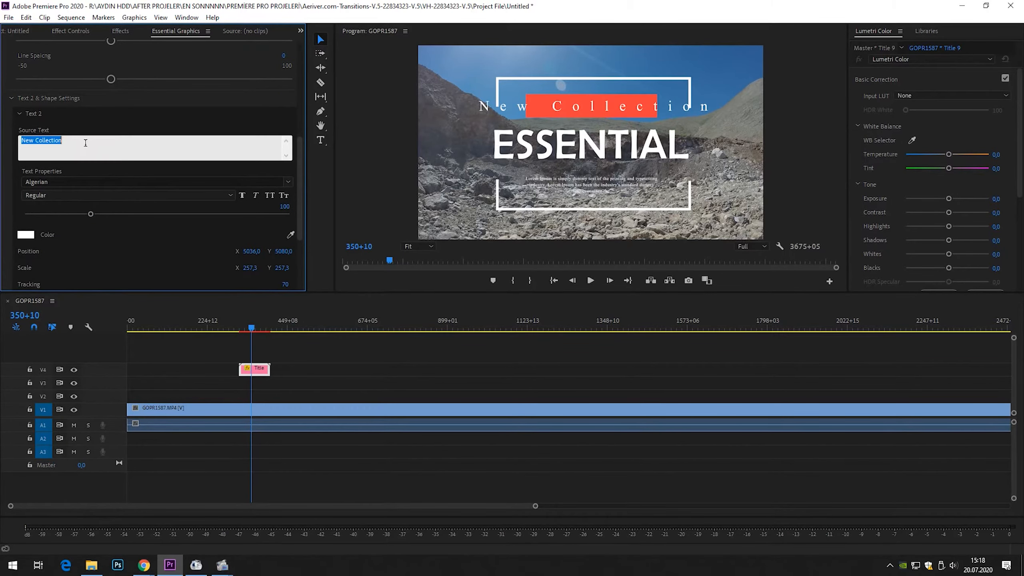
text(YENİ)
scroll(129, 243, down, 6)
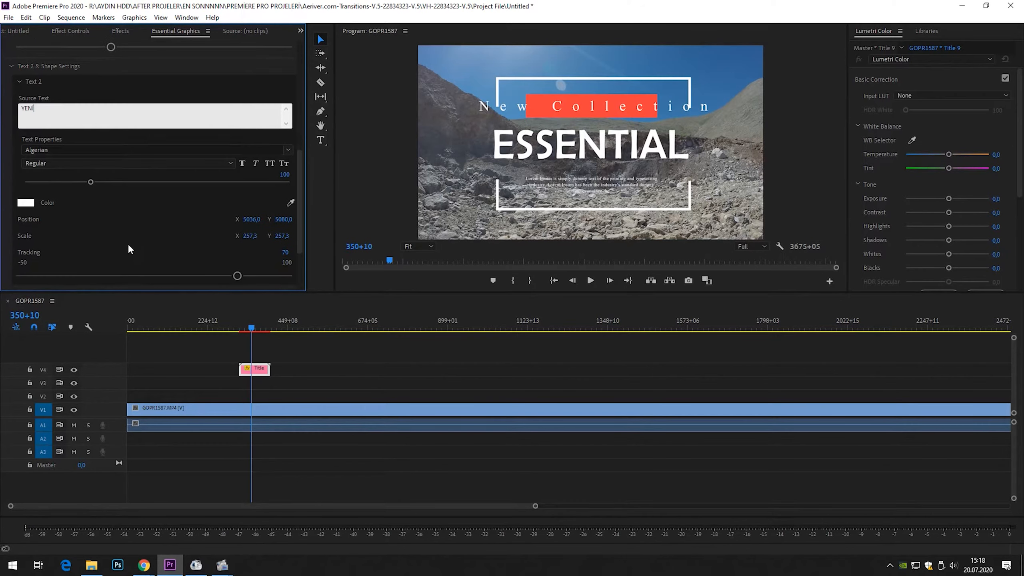
click(301, 211)
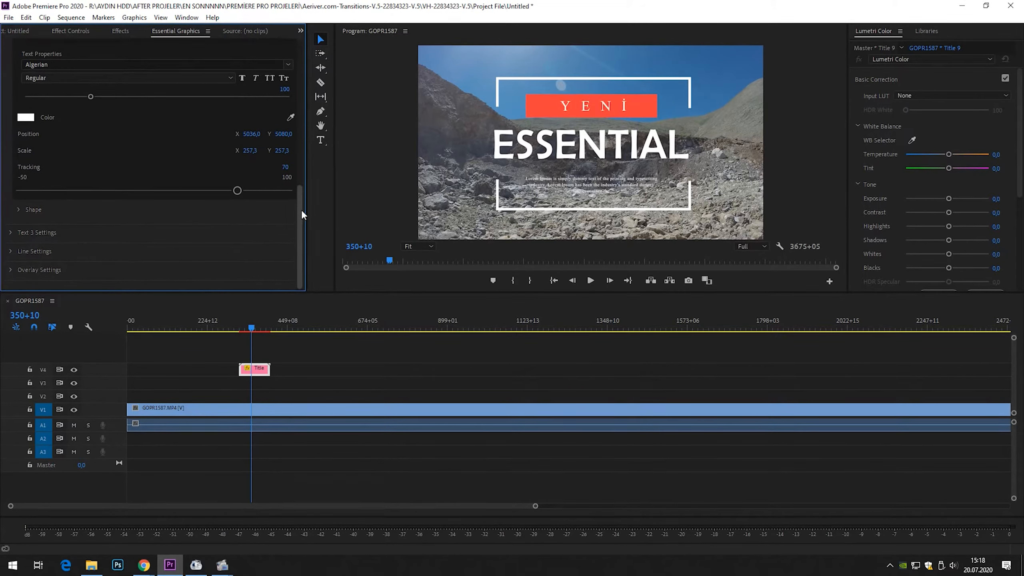
Step: Replace the placeholder paragraph in Text 3 with ALT YAZILAR KÜÇÜK
click(35, 236)
scroll(89, 248, down, 3)
click(153, 216)
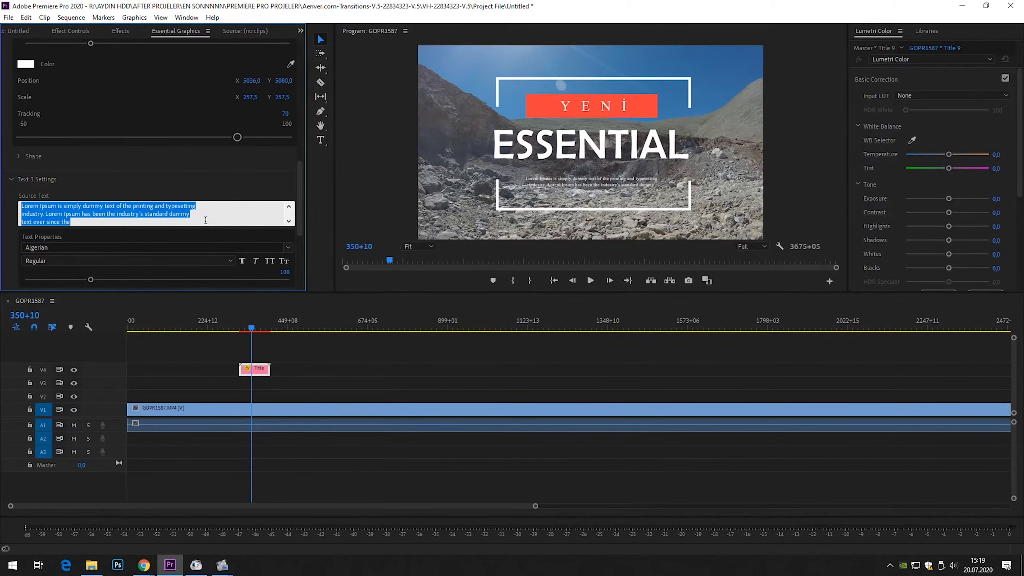
key(BackSpace)
text(ALT YA)
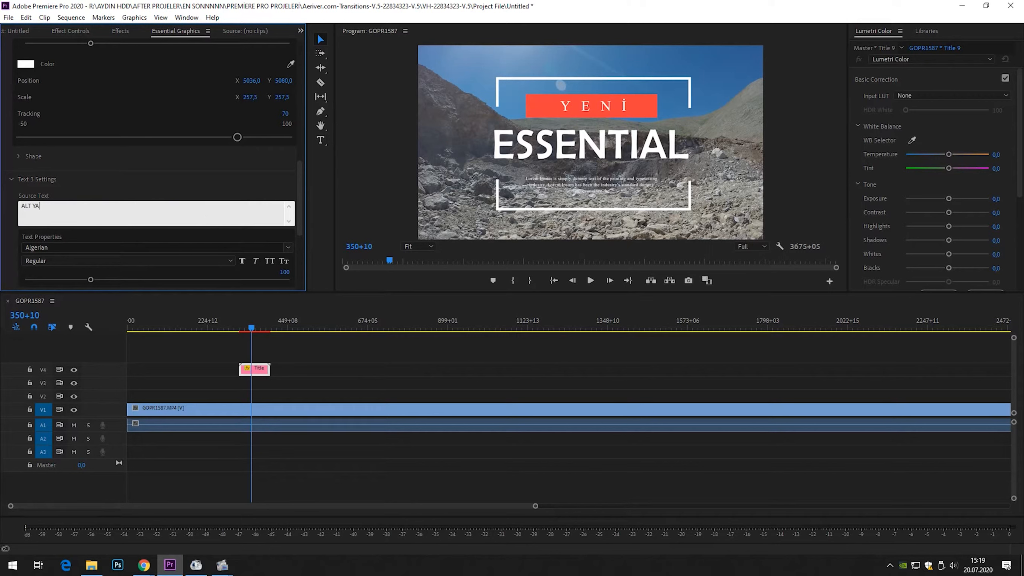
text(ZILAR KÜÇÜK)
click(604, 181)
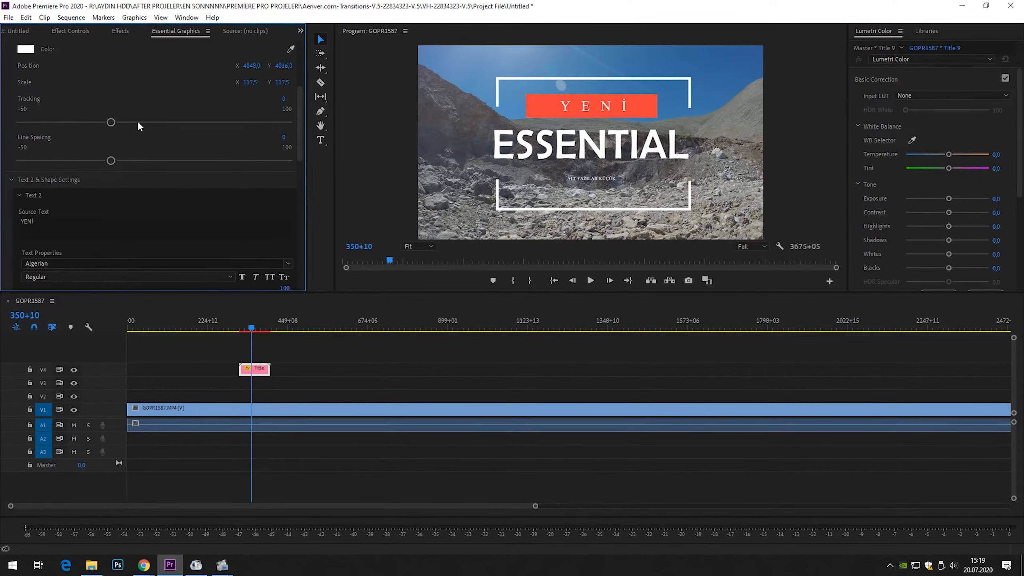
Step: Enlarge the Text 3 line to a font size of 346
scroll(178, 187, down, 2)
scroll(178, 187, down, 10)
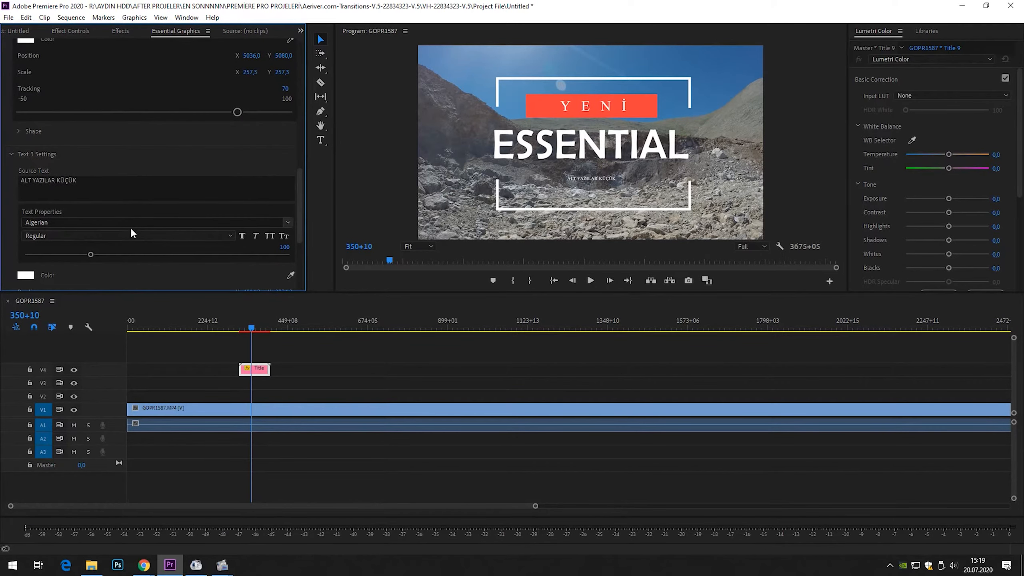
drag(125, 254, 227, 252)
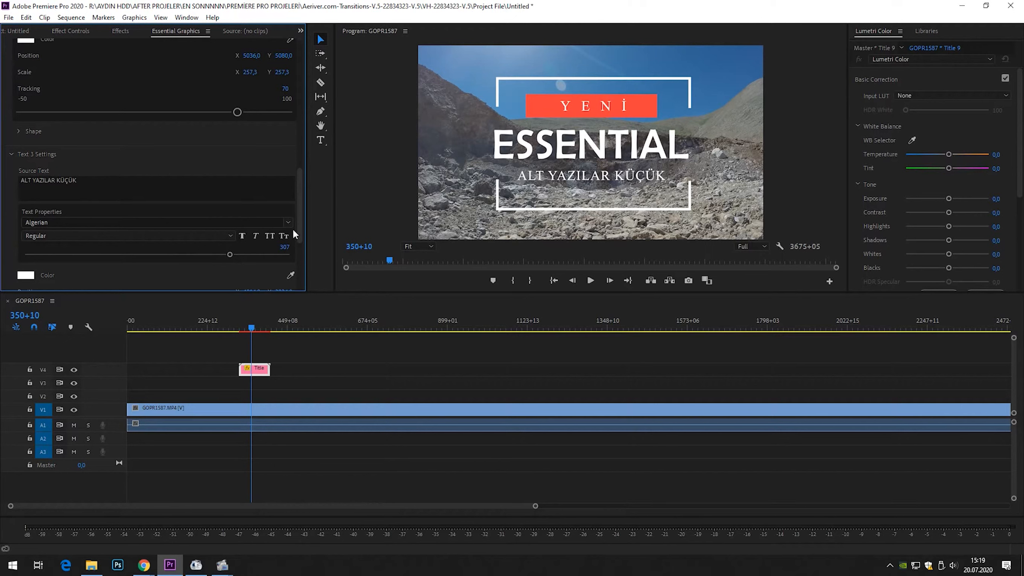
drag(242, 256, 254, 256)
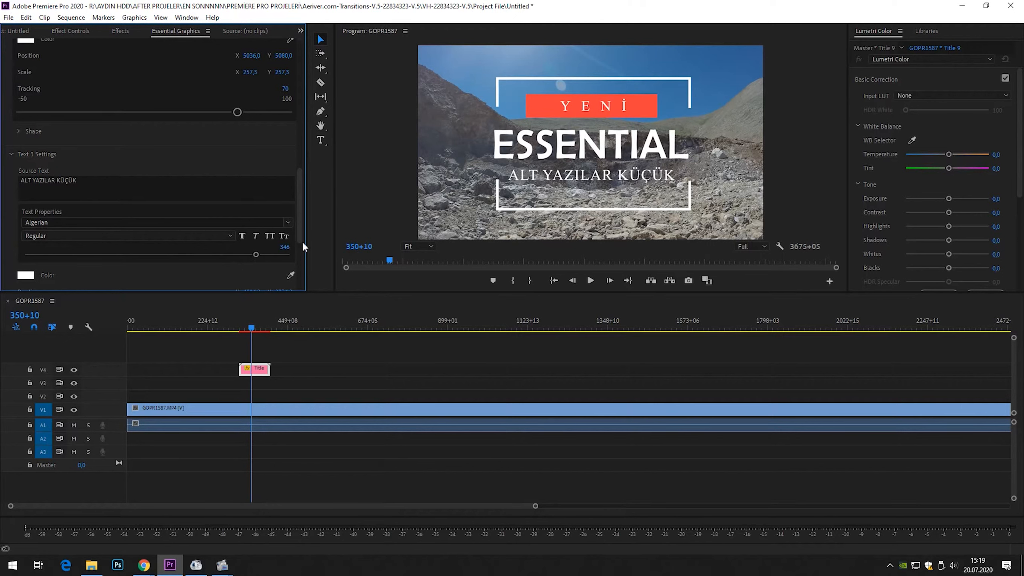
Step: Play the sequence from just before the title clip through its end to preview the title animation
click(239, 326)
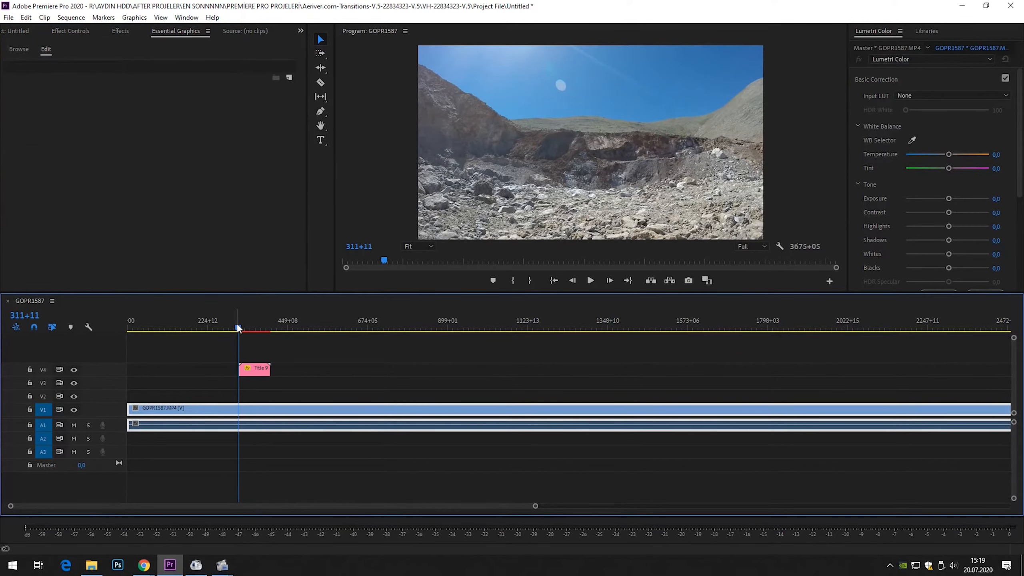
drag(245, 328, 251, 328)
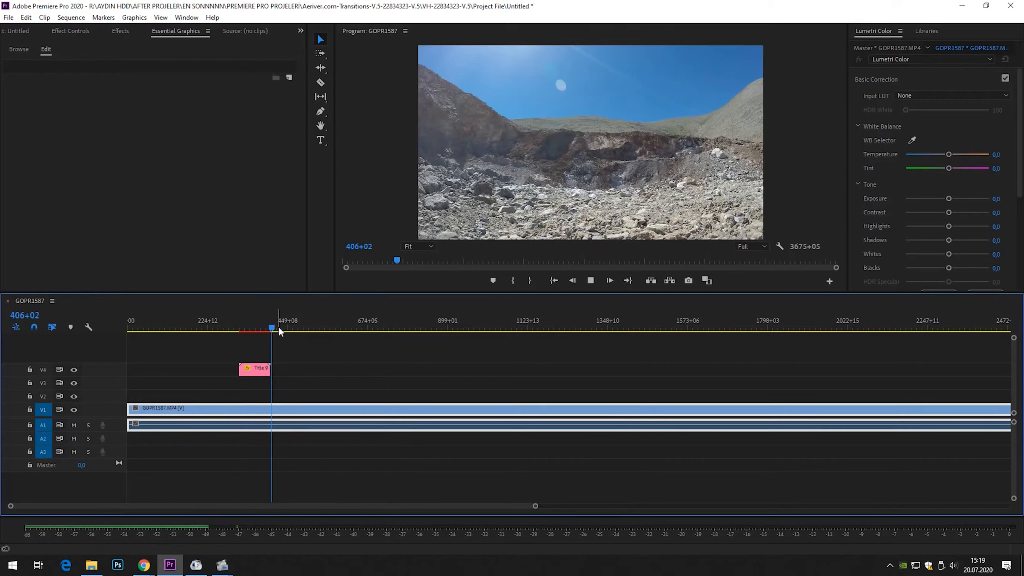
key(space)
Step: Mark the range around the title clip from 286+03 to 413+07 and render its preview
key(o)
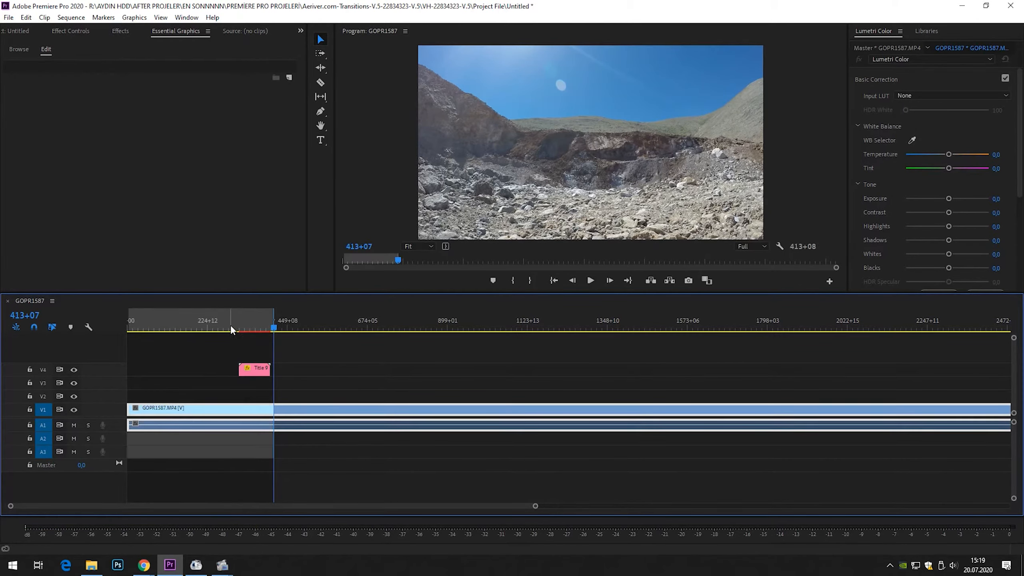
click(229, 327)
key(i)
key(Return)
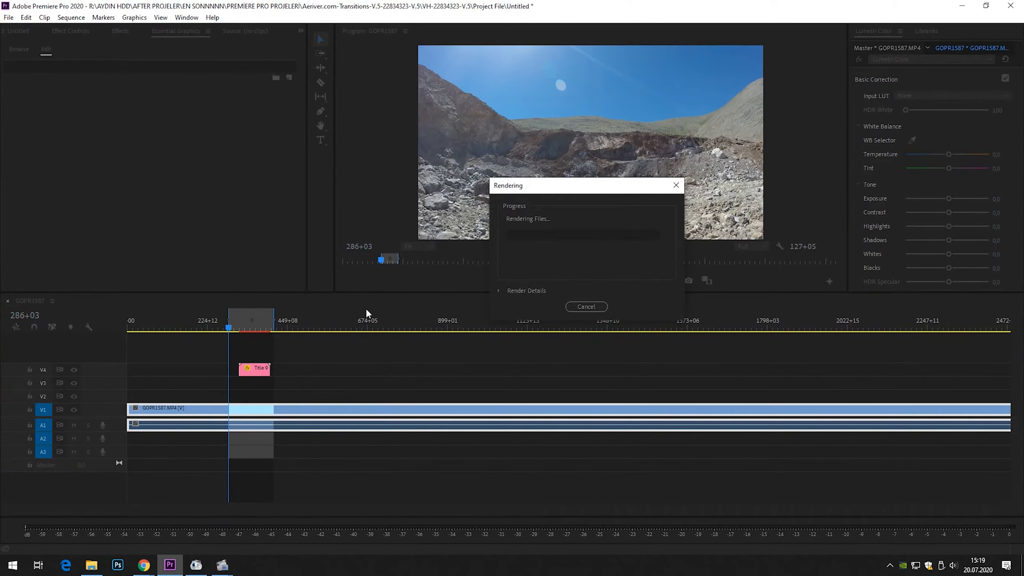
Step: In Notepad, write the first note line BİLGİSAYARINIZ GÜÇLÜ DEĞİLSE BU ŞEKİLDE GEÇ ÖN RENDER ALIR
drag(566, 190, 569, 92)
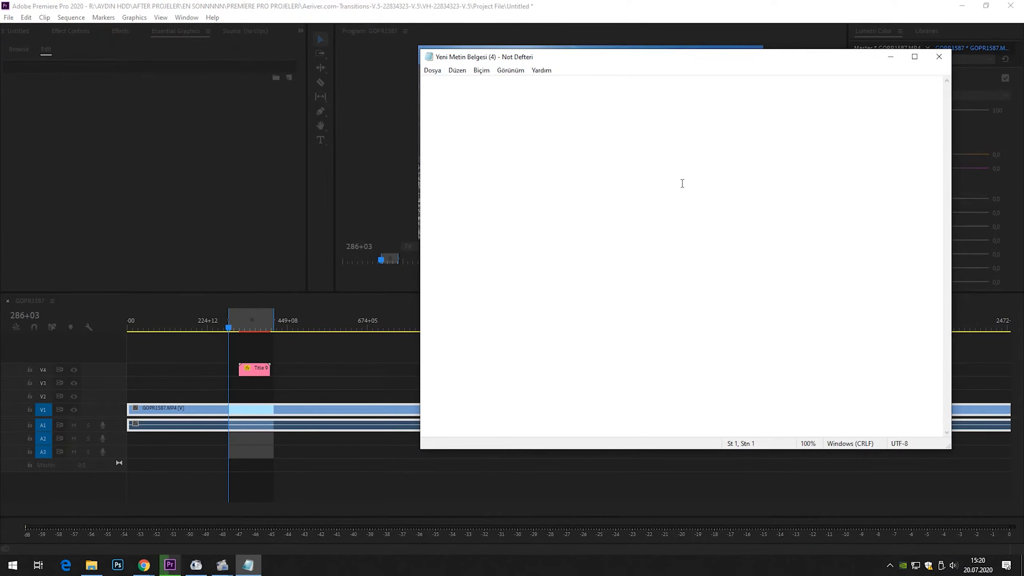
text(BİLGİSAYARINIZ )
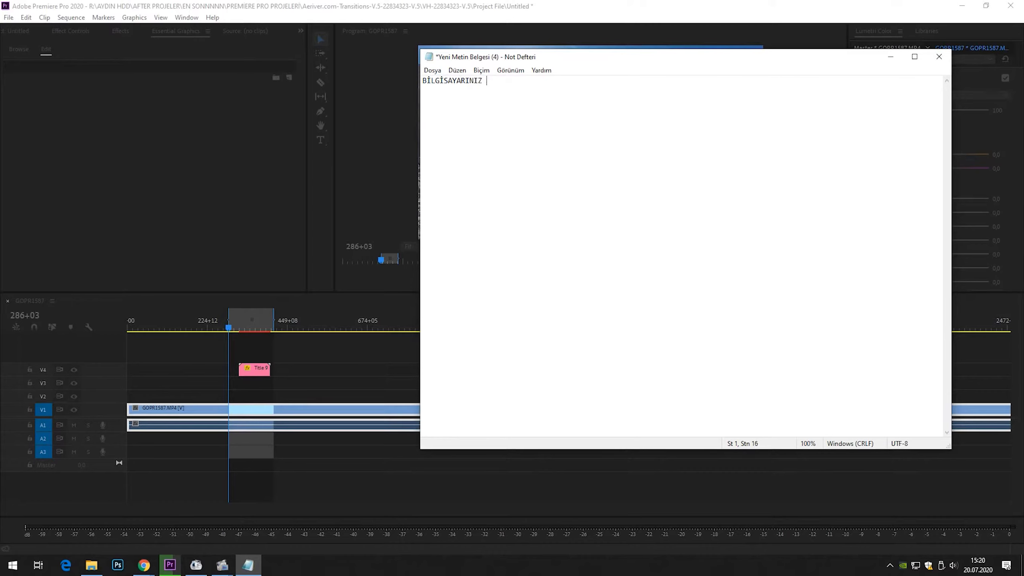
text(GÜÇLÜ DEĞİLSE BU ŞEKİLDE GEÇ)
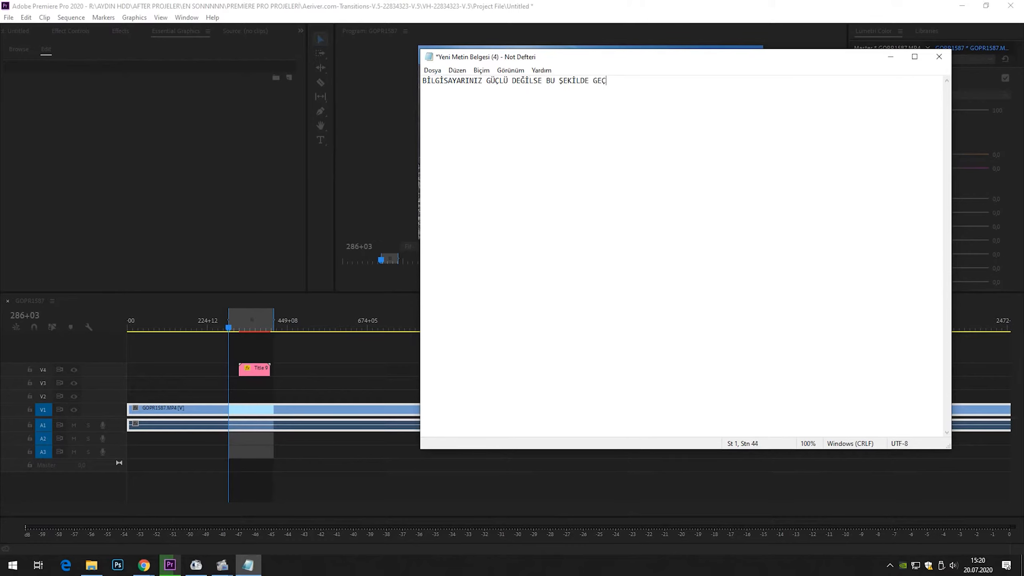
text( ÖN RENDER )
text(ALI)
Step: Below a blank line, add the note VE BU ESSENTIAL EKLENTİLERİ BİLGİSAYARINIZI YAVAŞLATABİLİR DAHA DOĞRUSU PROJEYİ AĞIRLAŞTIRIR
text(VE BU ESSE)
text(NT)
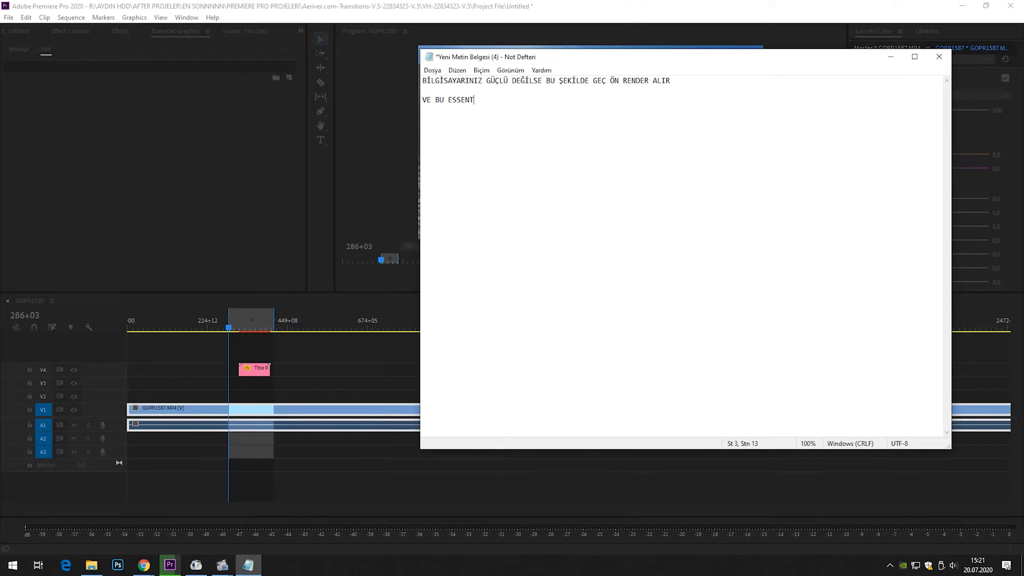
text(IAL EKLENDİLERİ BİLGİSAYARINIZ)
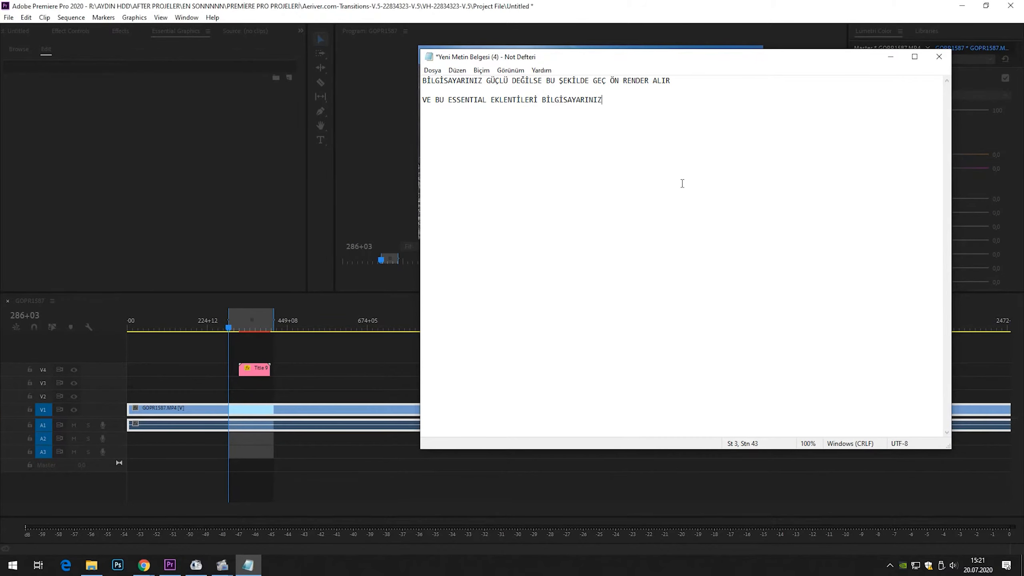
text(I YAVAŞLATABİ)
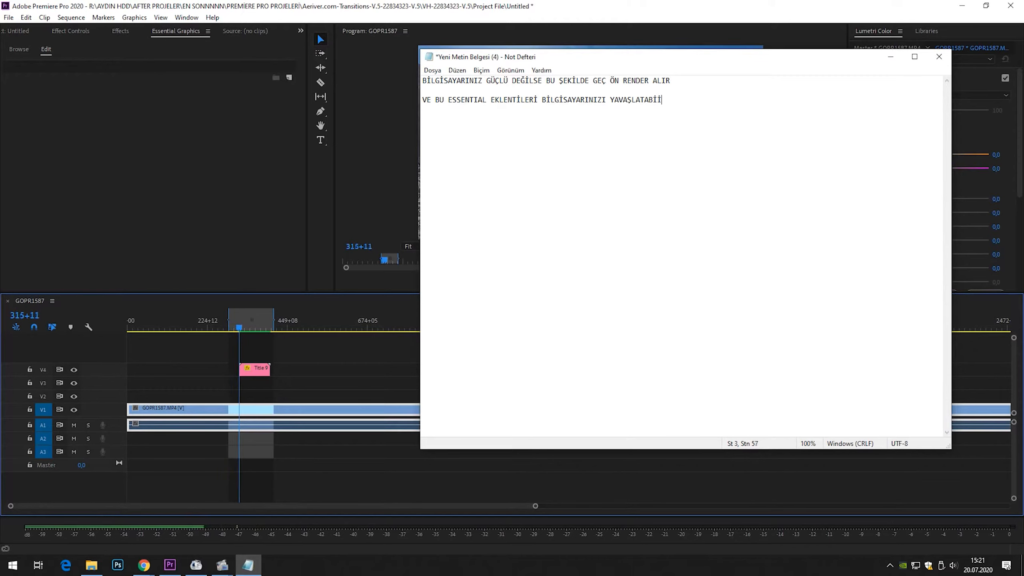
text(LİR)
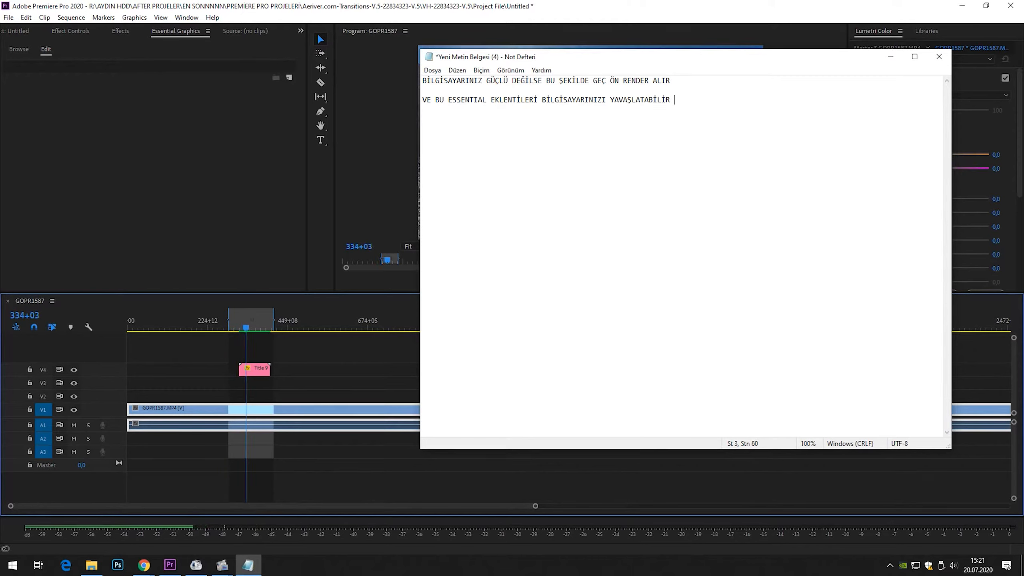
text( DAHA DOĞRUSU PROJE)
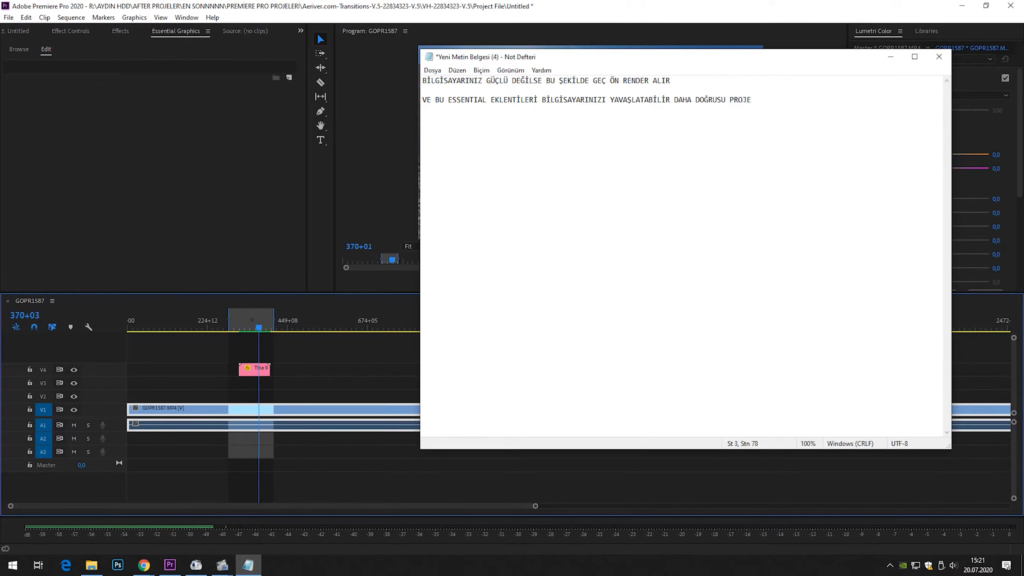
text(Yİ AĞIRLAŞ)
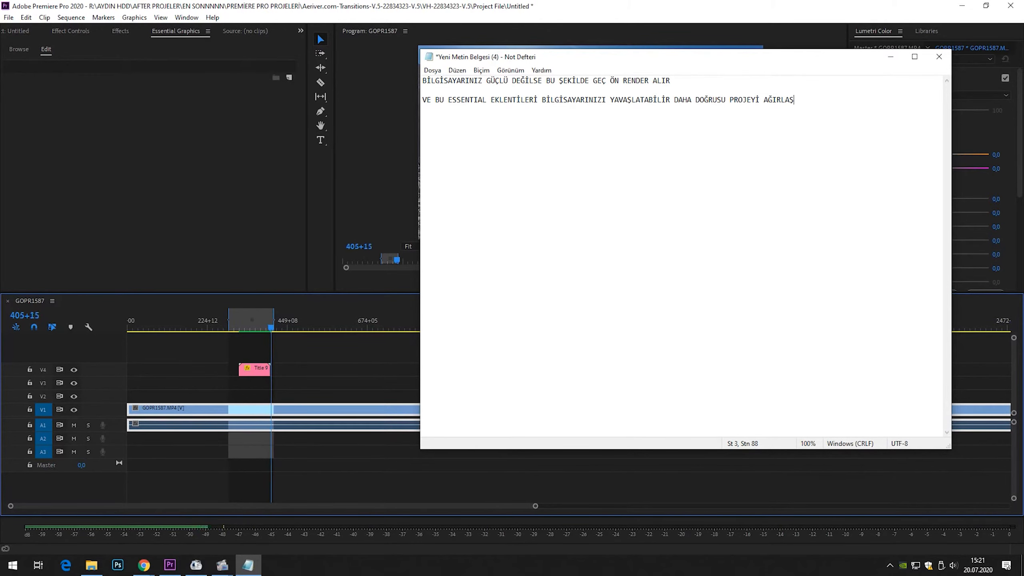
text(TIRIR)
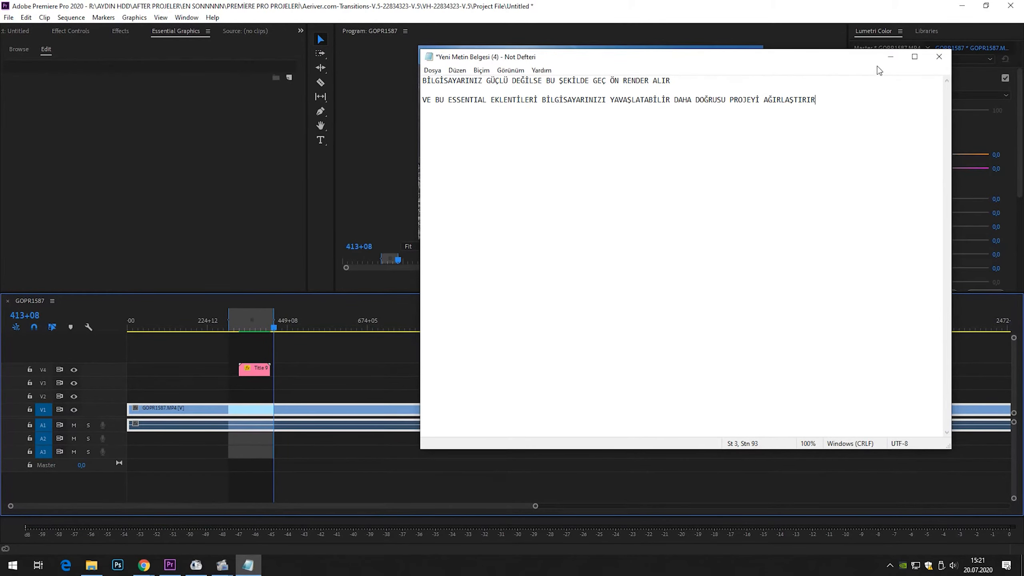
Step: Return to Premiere Pro and play the rendered section from just before the title clip to its end
click(890, 56)
click(234, 320)
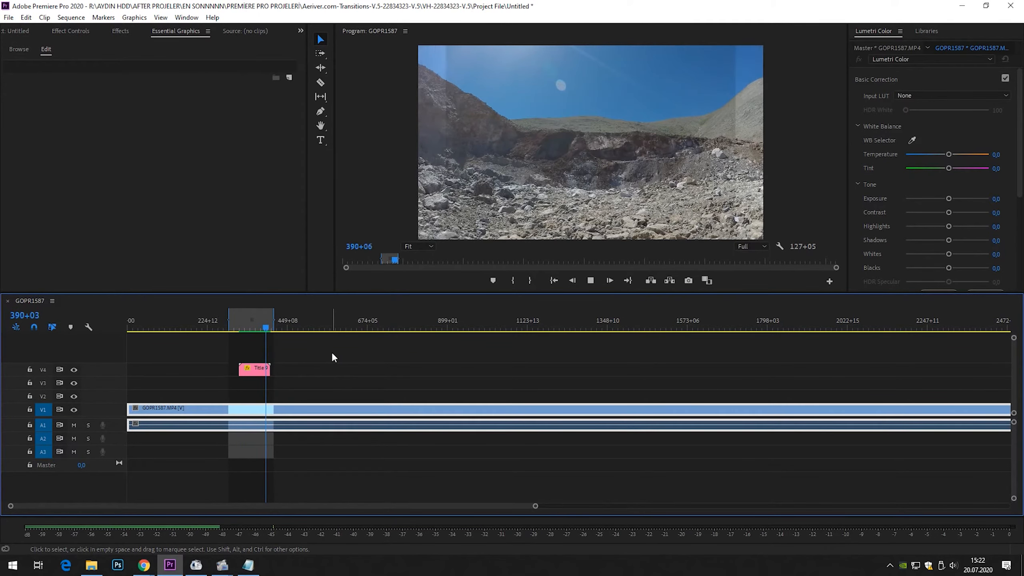
Step: Find the 12 Title template among the graphics templates and place it on track V4 at 500+08
click(306, 327)
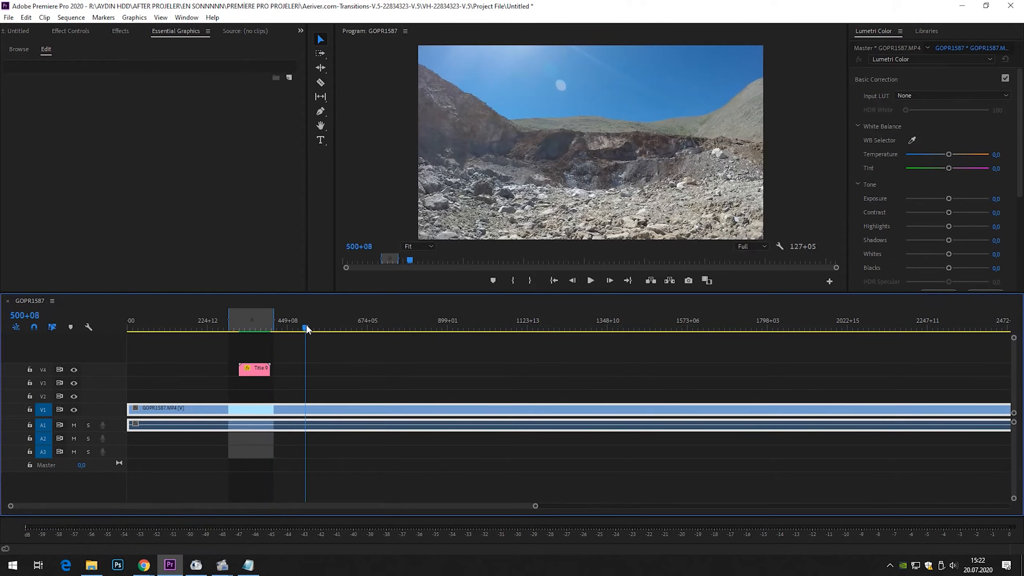
click(20, 49)
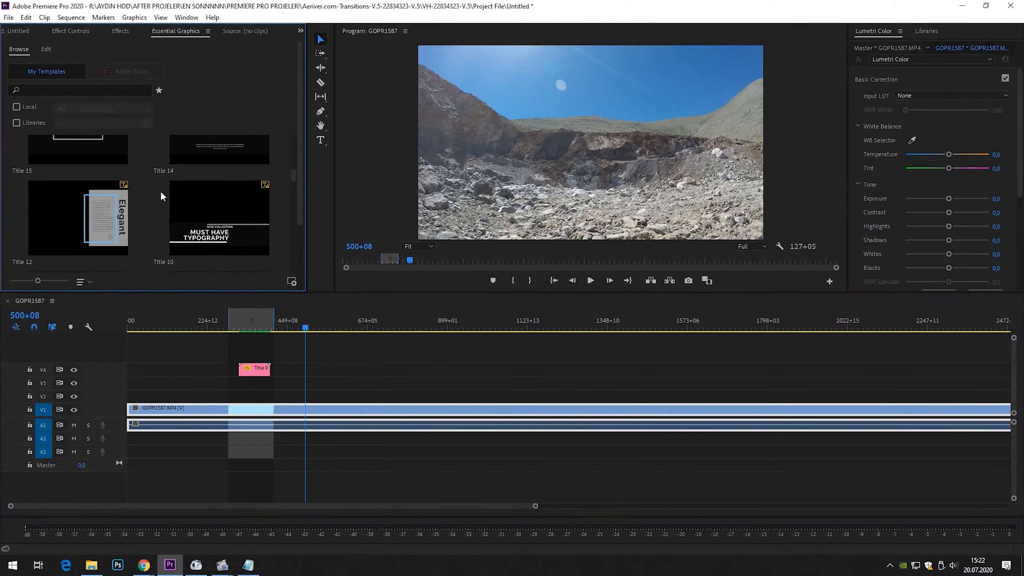
scroll(161, 197, down, 5)
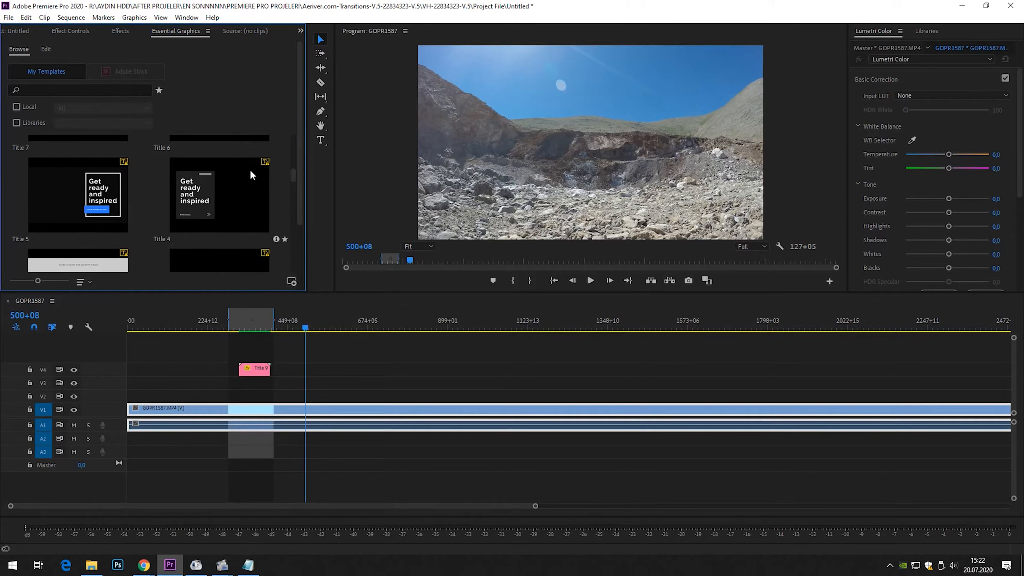
scroll(145, 222, down, 10)
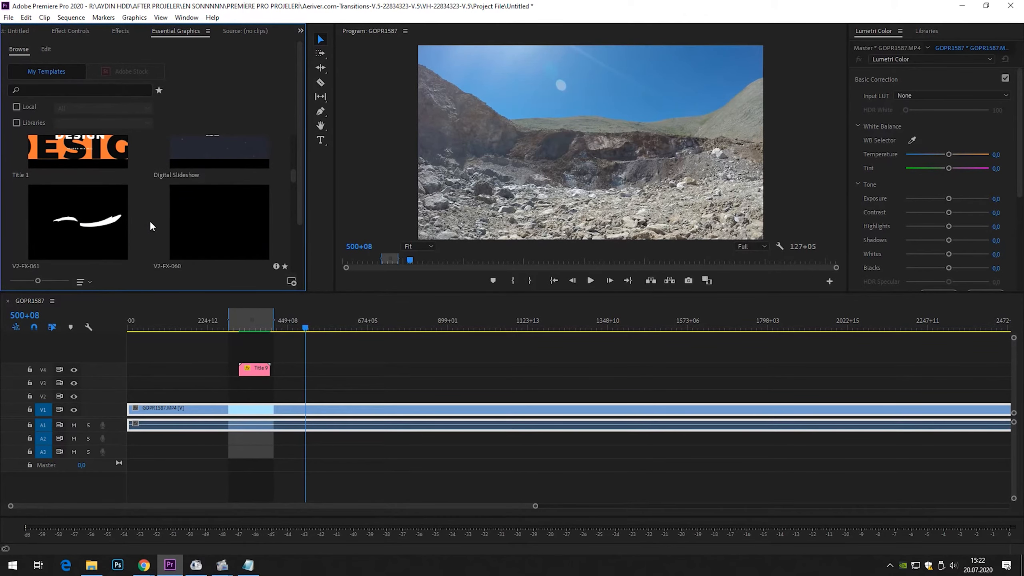
scroll(150, 221, down, 4)
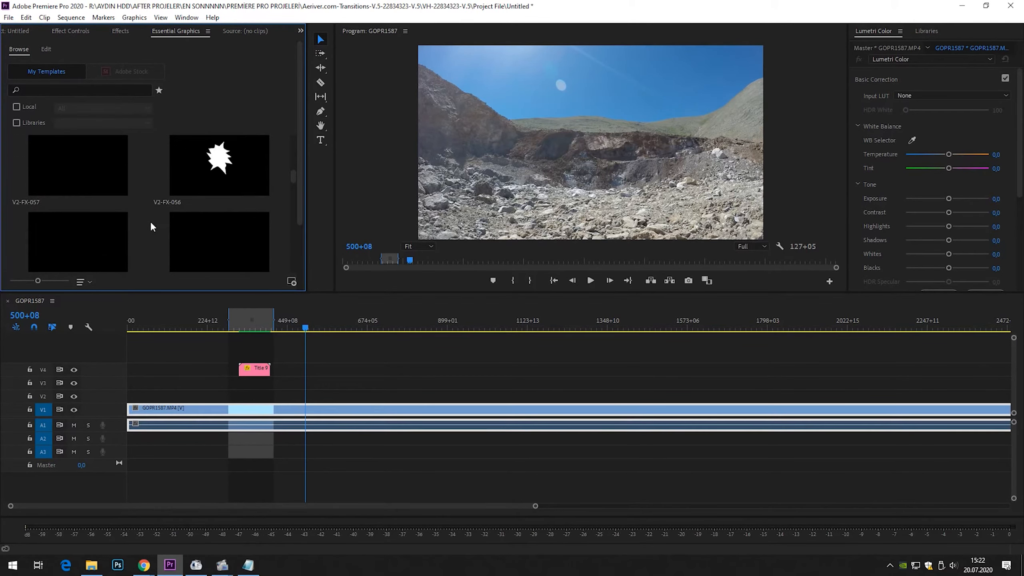
scroll(151, 221, down, 3)
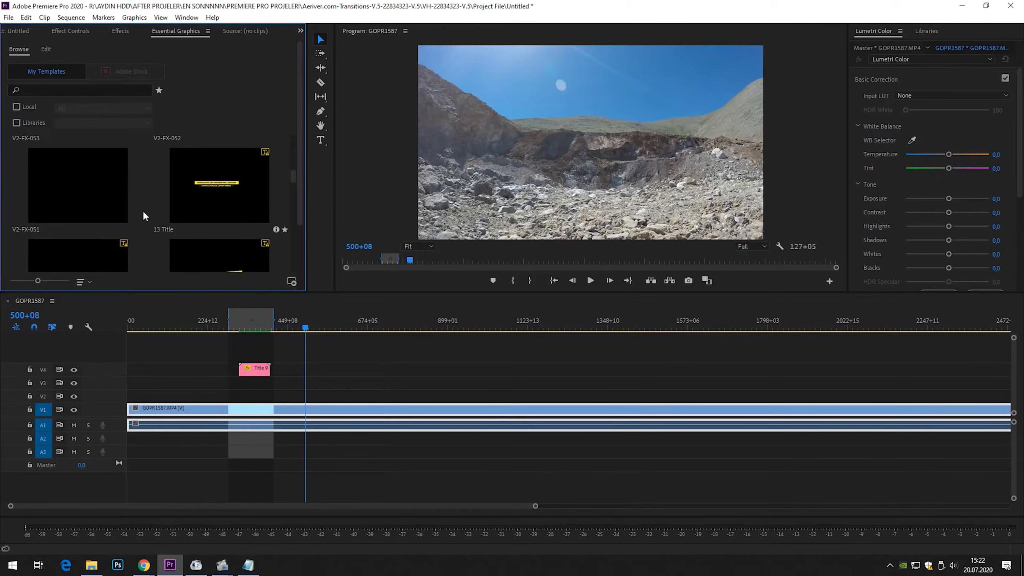
scroll(145, 221, down, 2)
drag(225, 174, 322, 368)
Step: With the playhead at 578+07, replace Text 1 of the 12 Title clip with YARATACI ALT YAZILAR
click(333, 322)
click(343, 369)
click(81, 90)
key(ctrl+a)
text(YARATA)
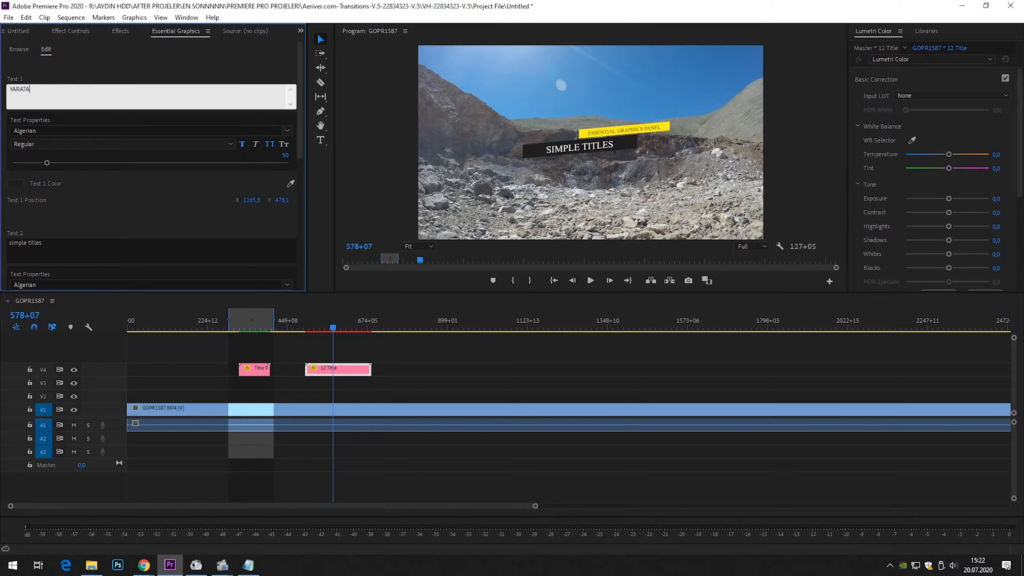
text(CI ALT YAZILAR)
Step: Open the Text 2 wording of the 12 Title clip for editing
click(92, 245)
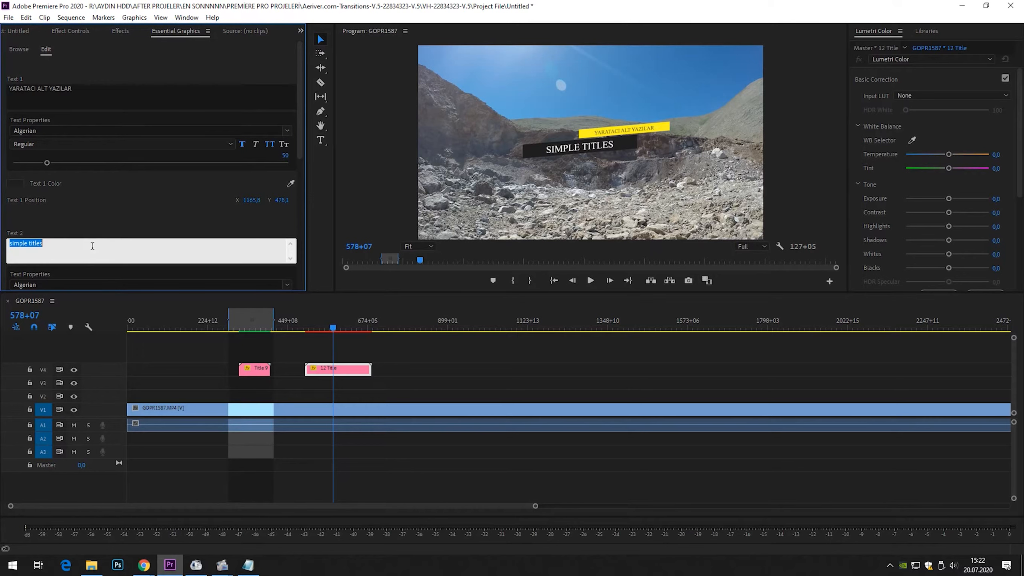